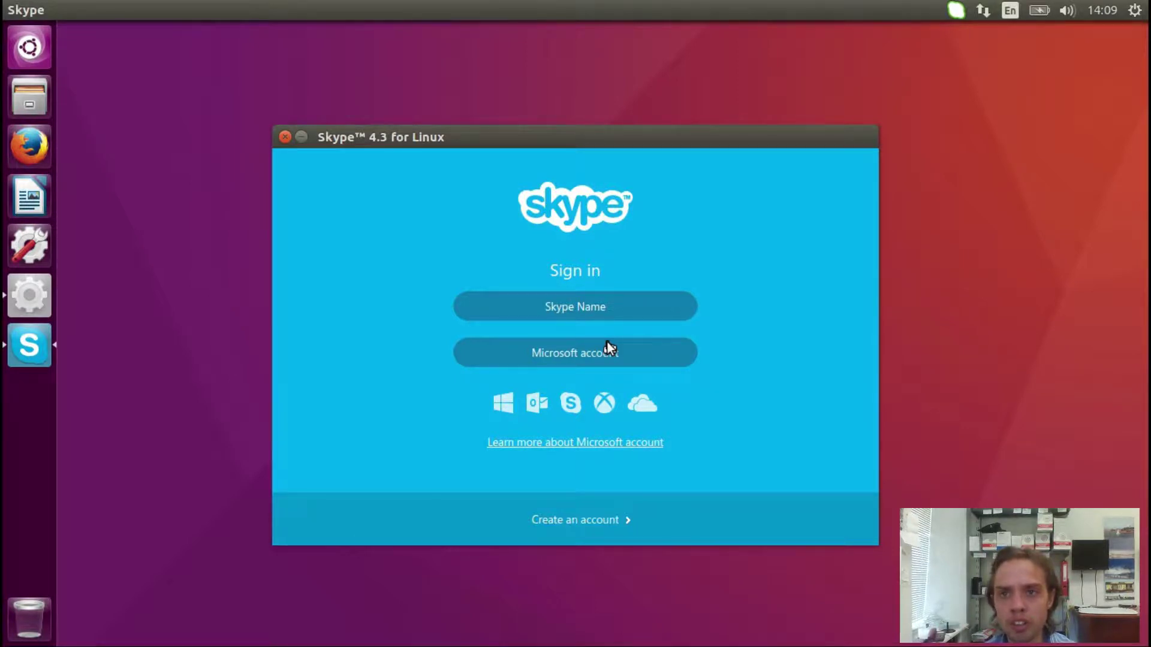
Step: Quit Skype 4.3 completely from its tray icon menu
click(956, 10)
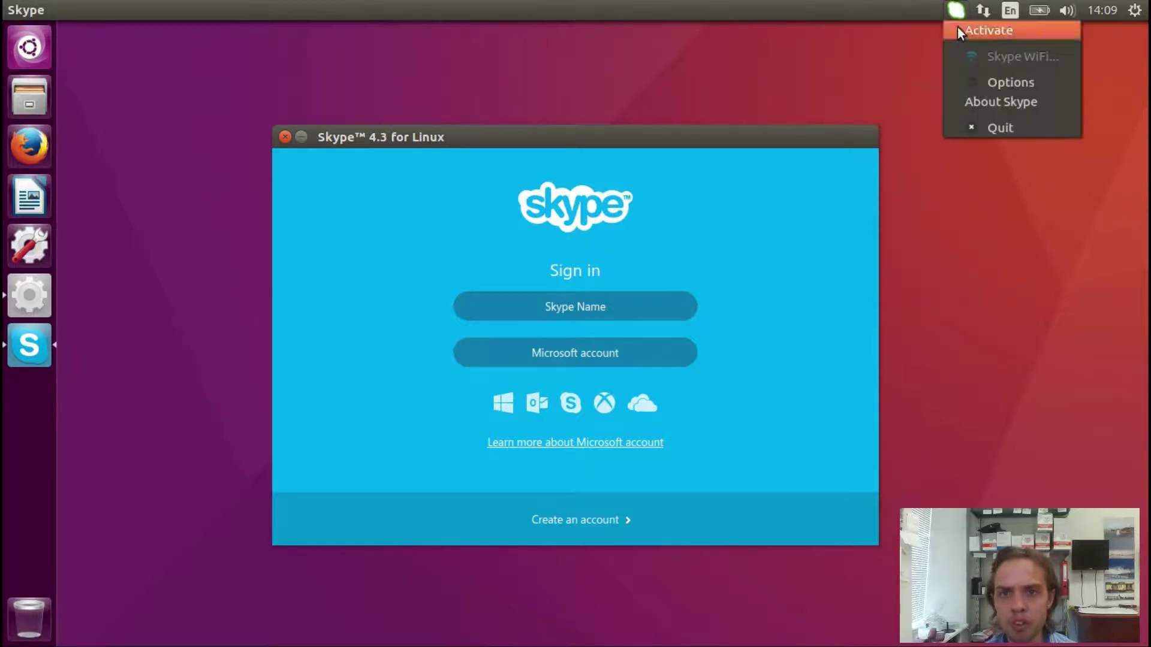
click(978, 128)
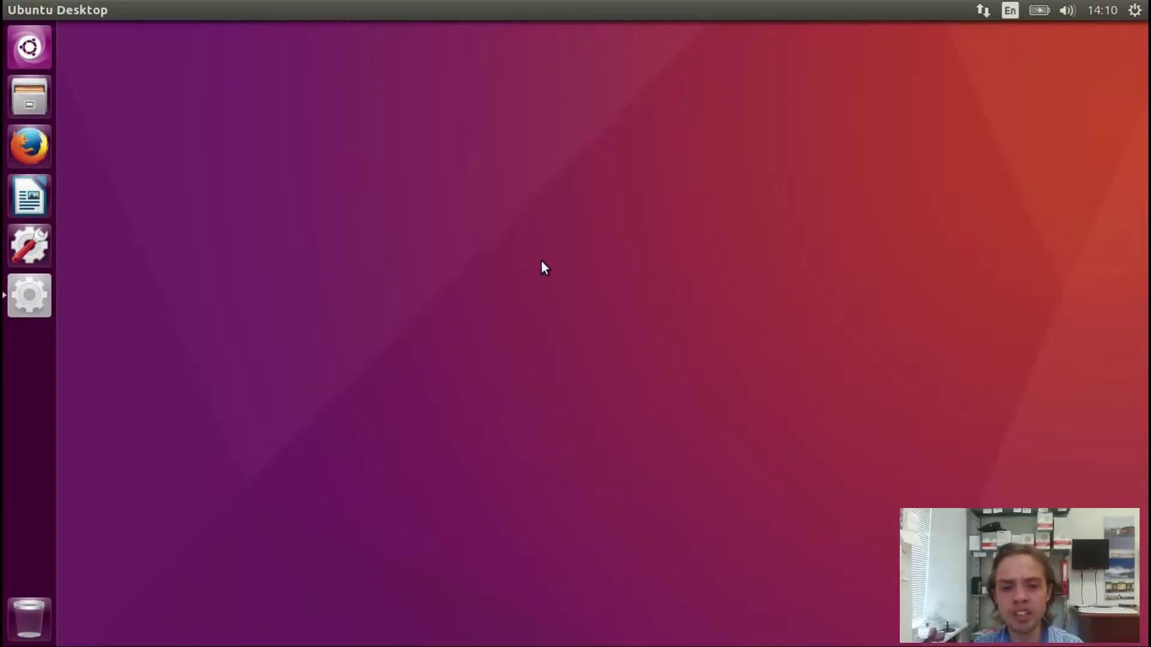
Step: In a new terminal, run 'sudo apt install chromium-browser' and enter the administrator password
key(ctrl+alt+t)
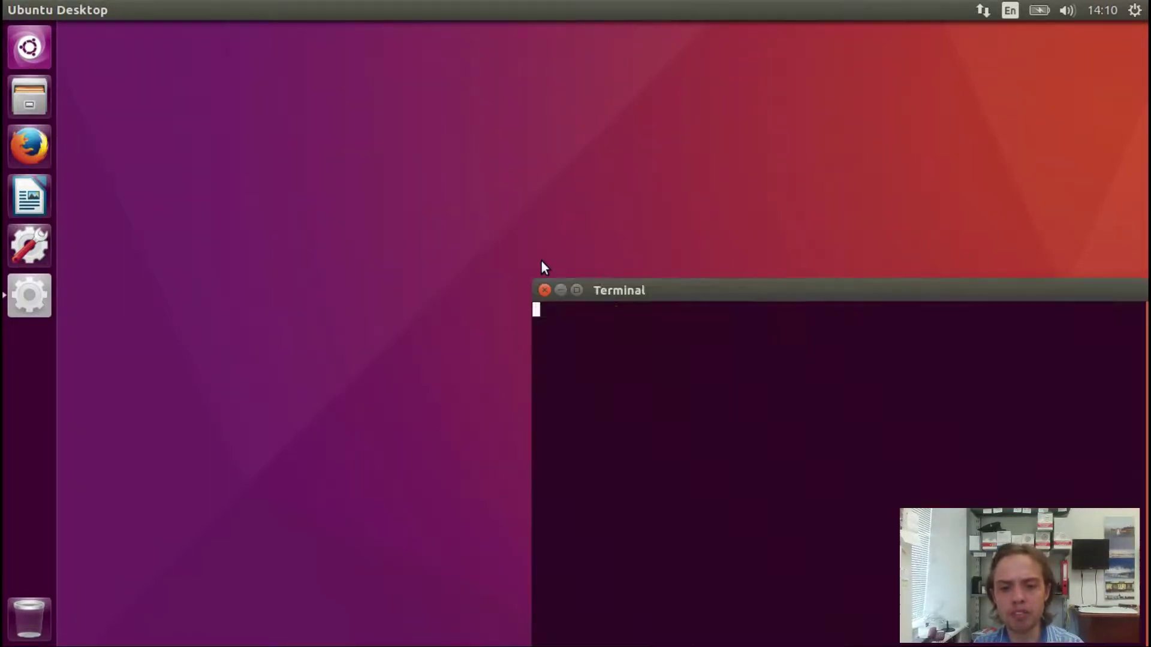
text(sudo )
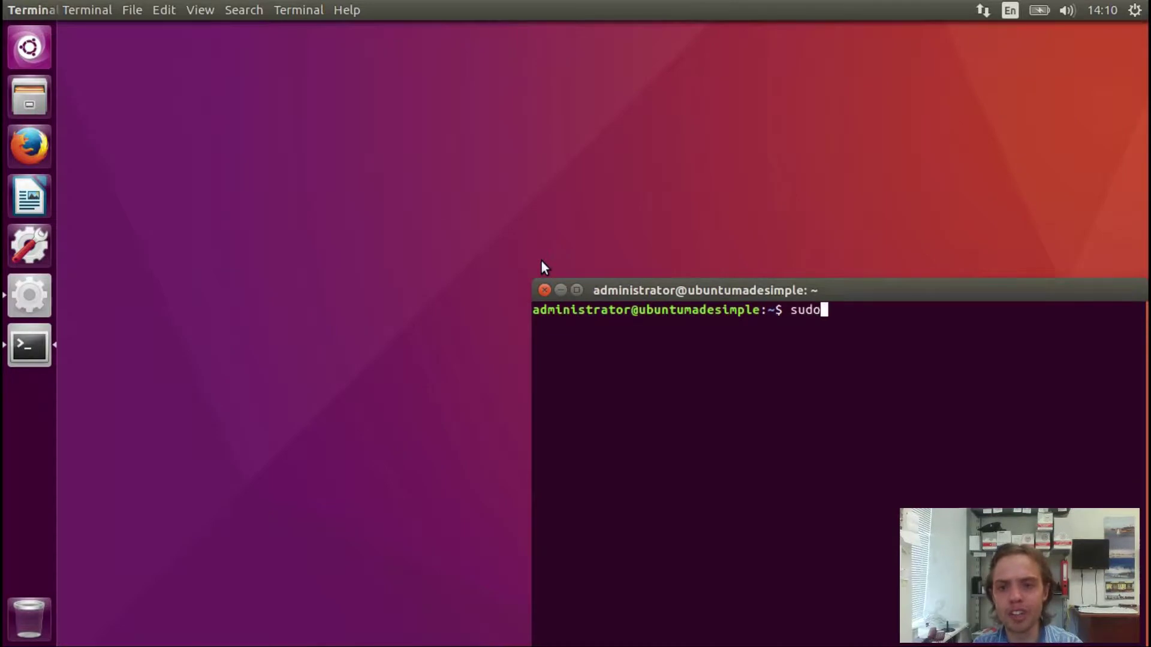
text(apt )
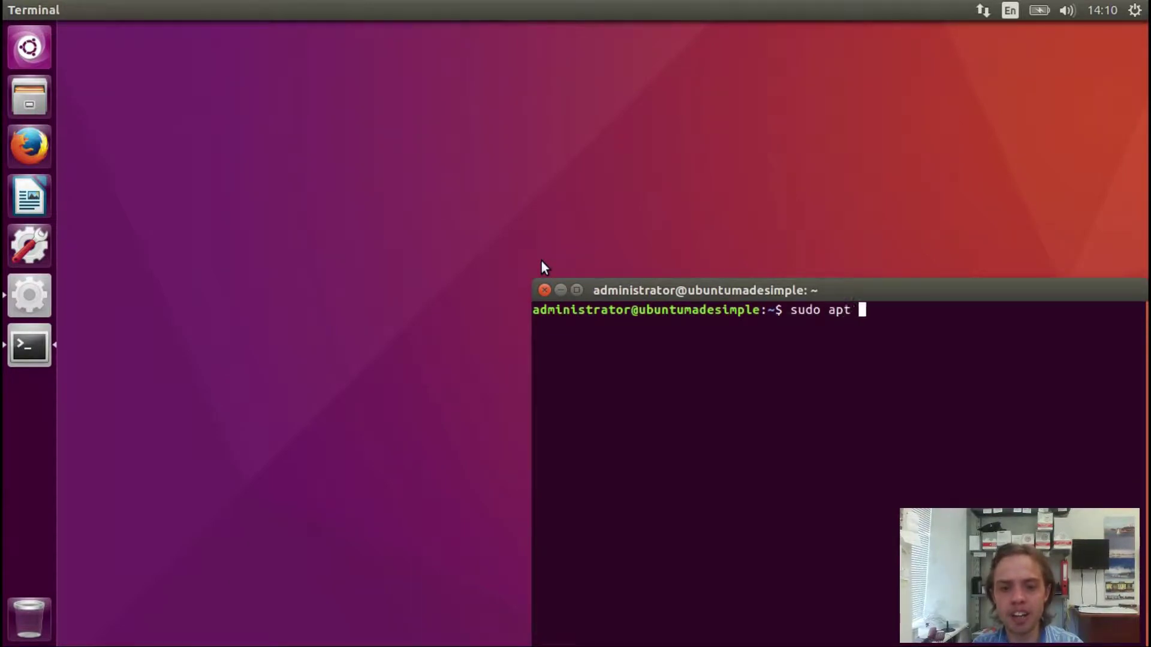
text(inst)
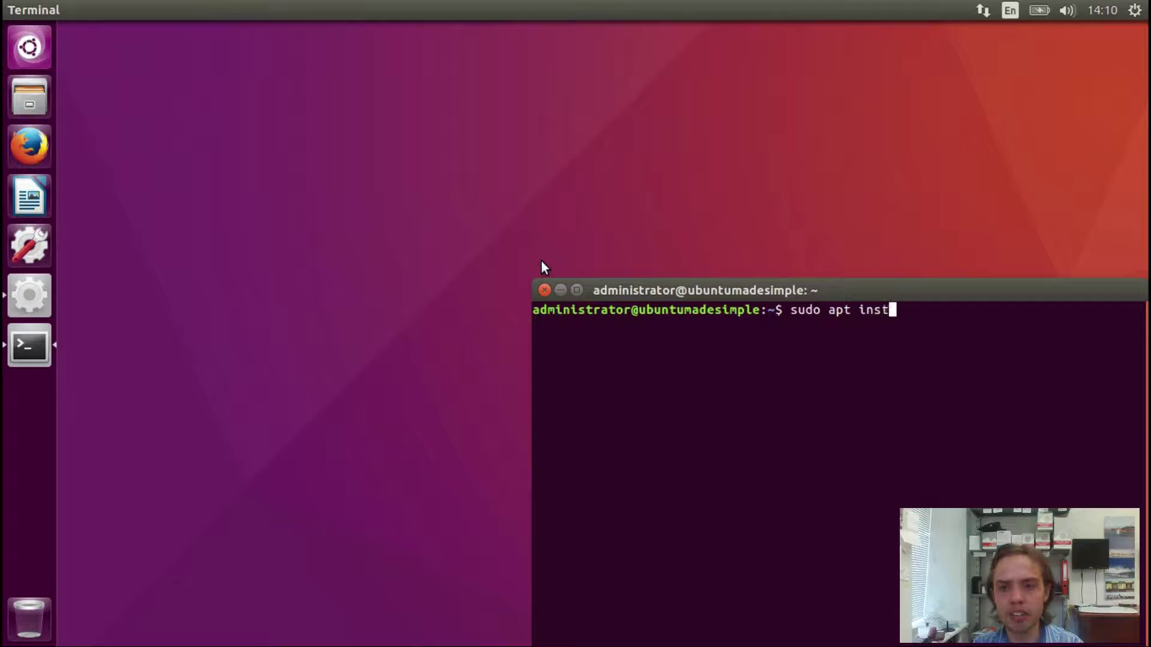
text(all)
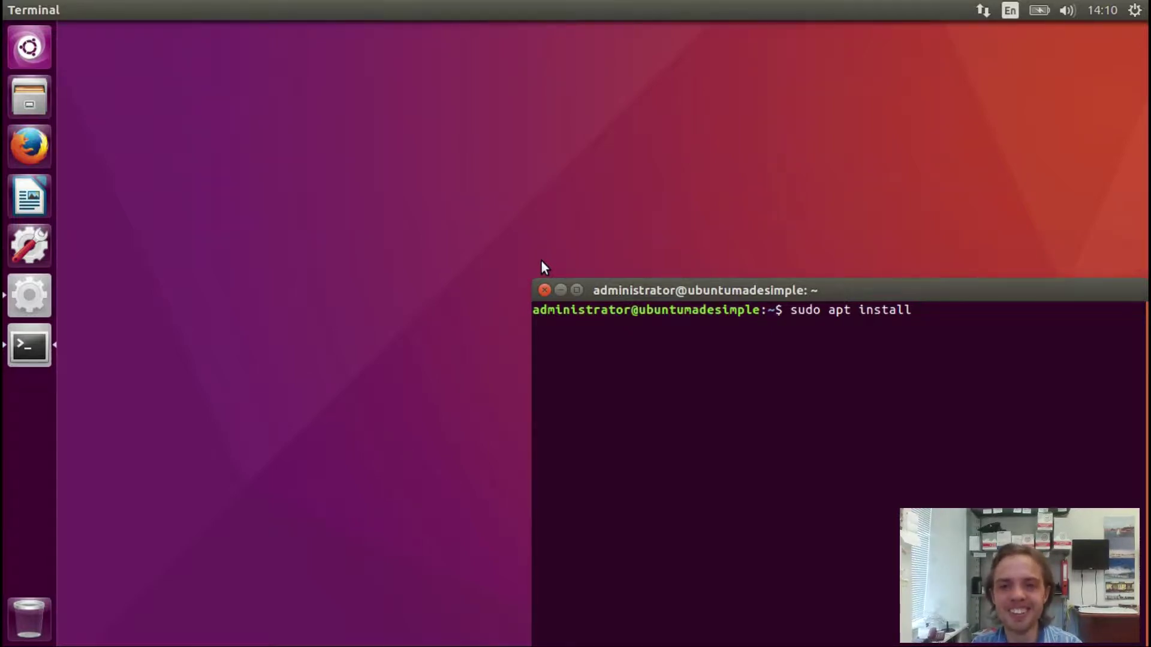
text(c)
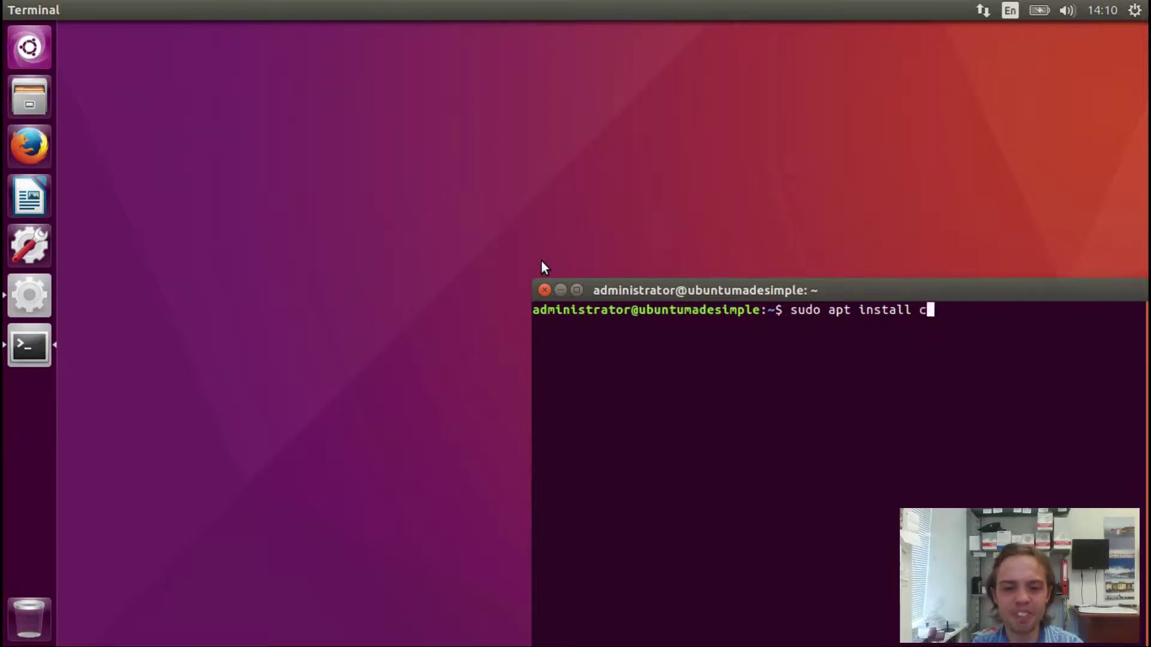
text(hromiu)
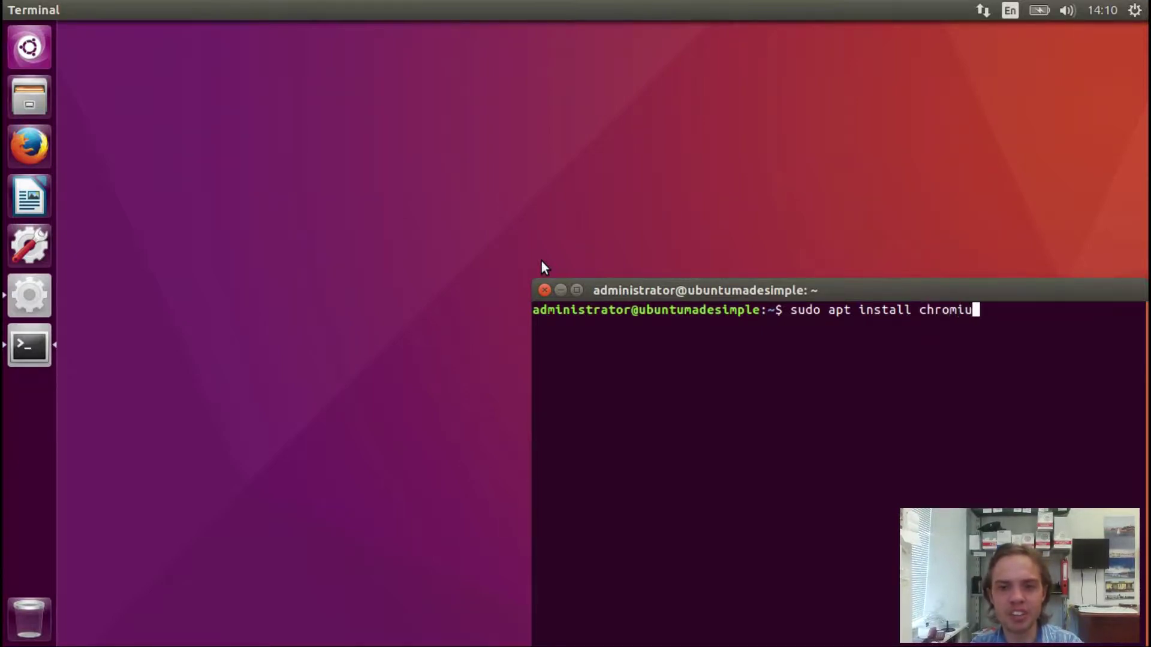
text(m-b)
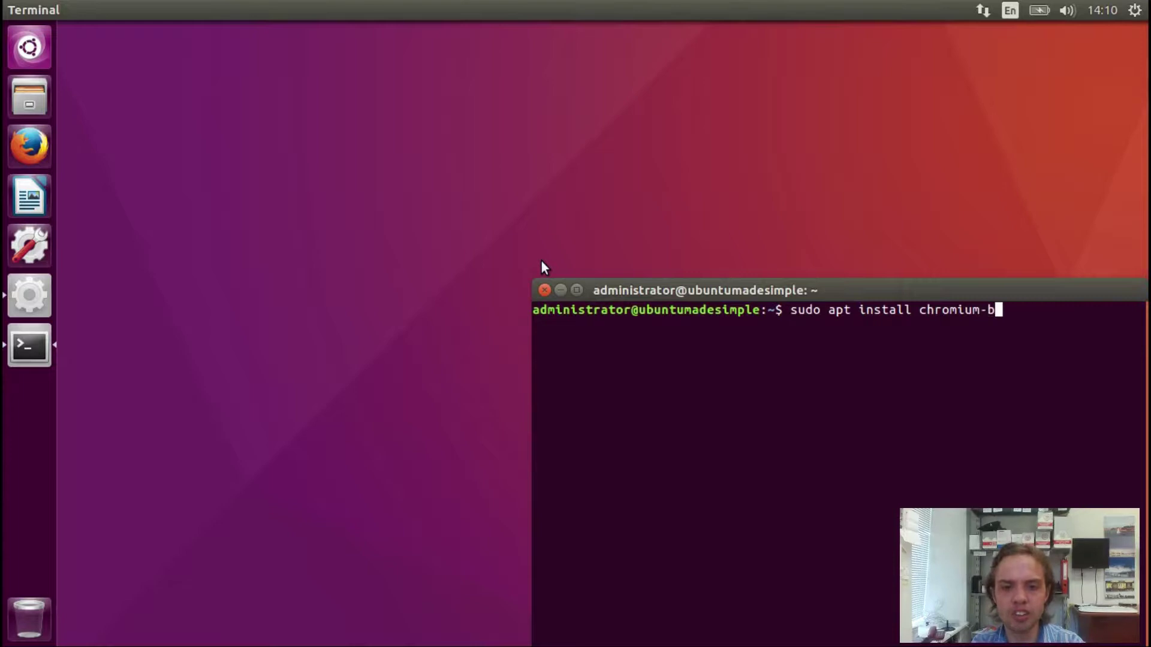
text(rowser)
key(Return)
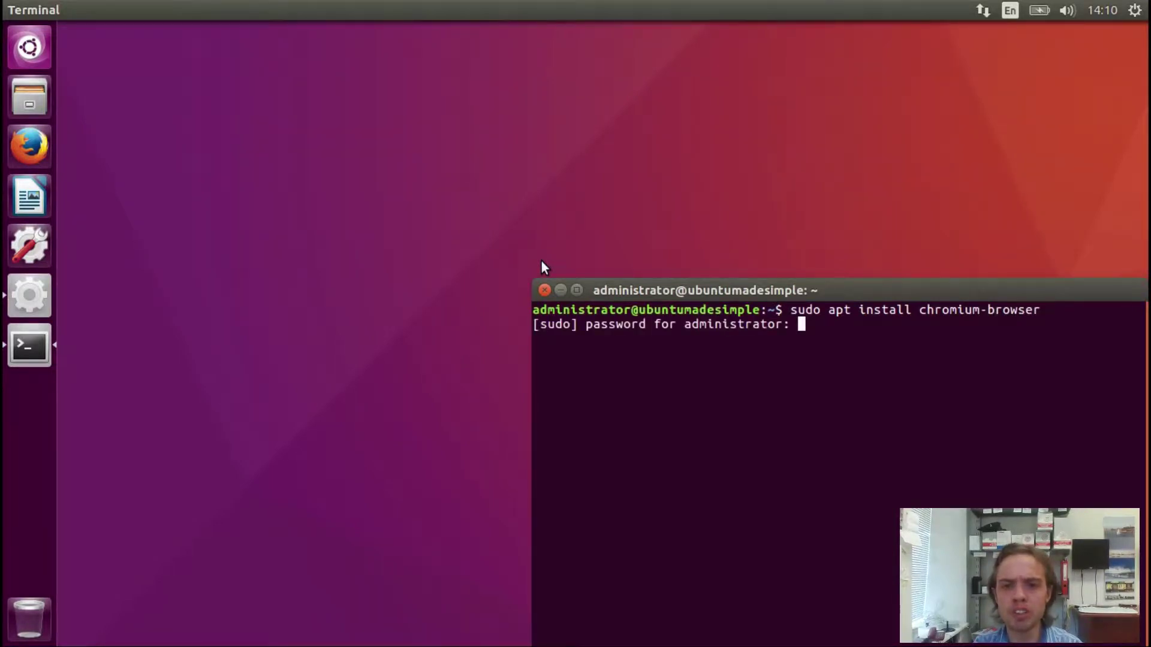
key(Return)
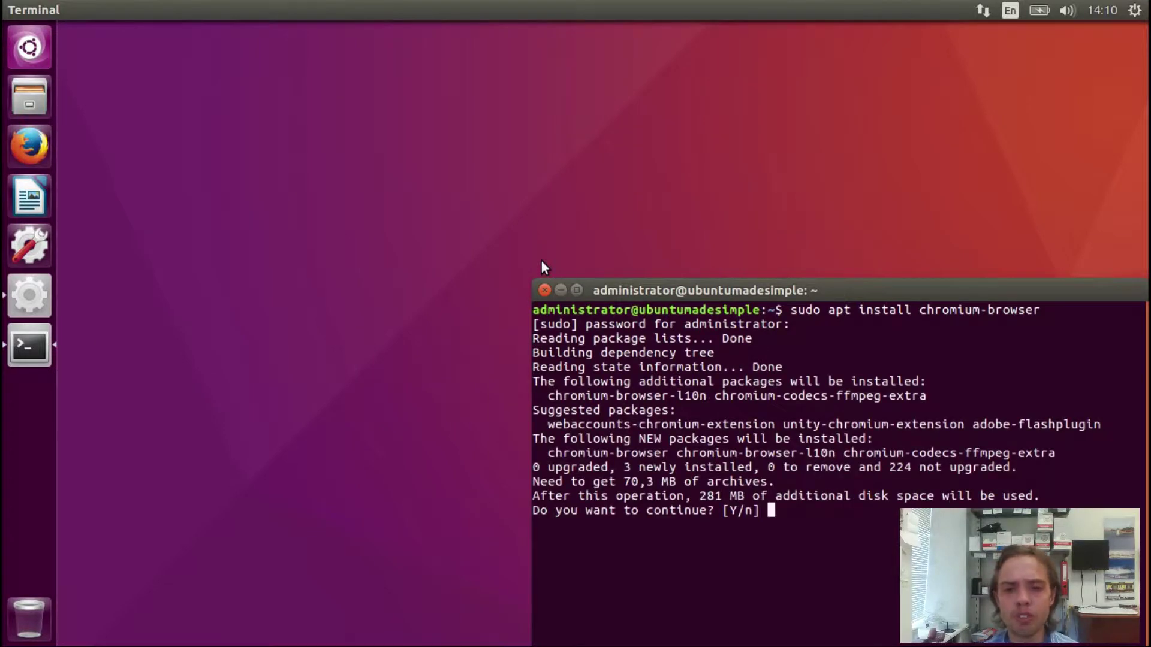
Step: Confirm the chromium-browser download and wait for apt to finish installing
key(Return)
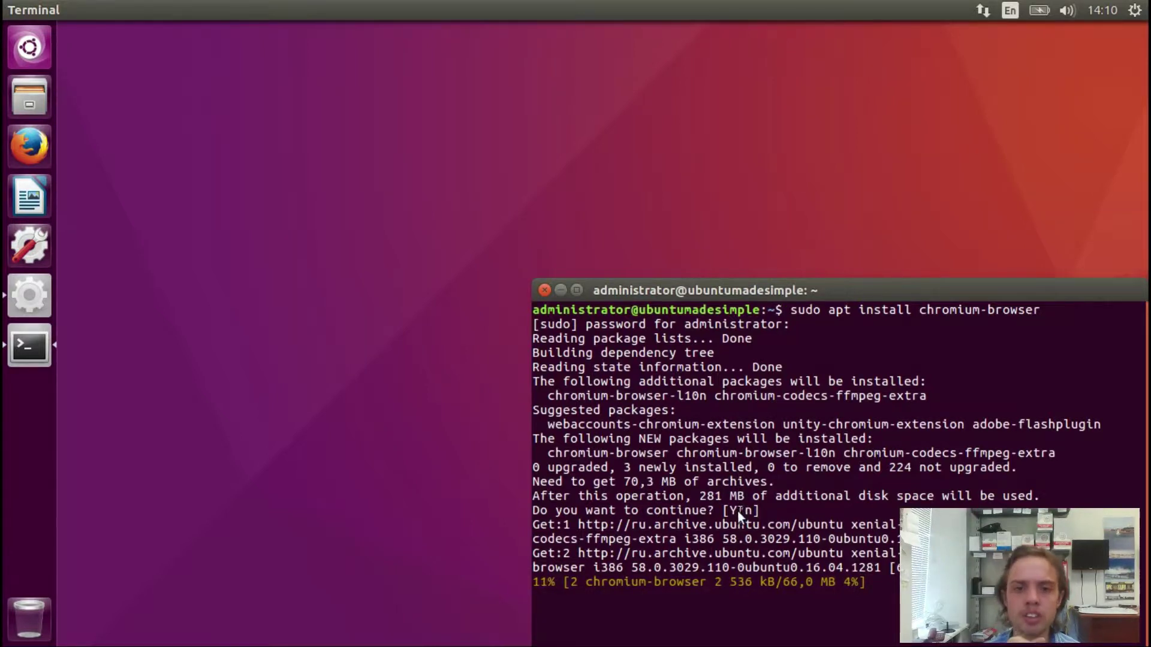
drag(803, 288, 712, 143)
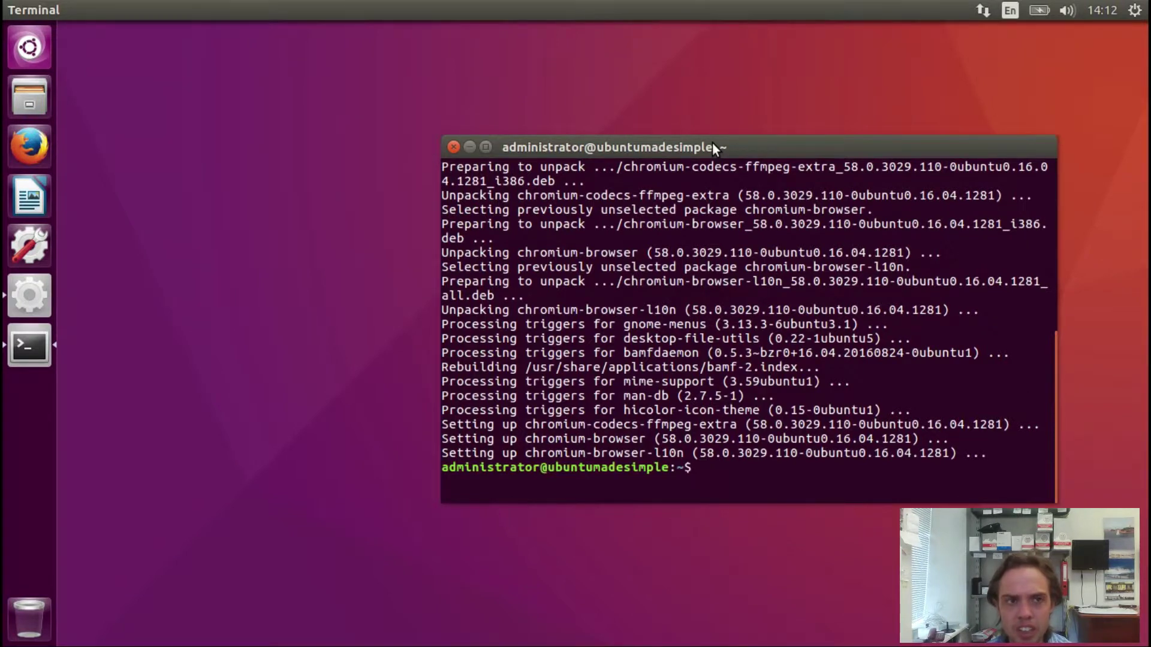
Step: Close the finished terminal and search the Dash for 'ch'
click(453, 148)
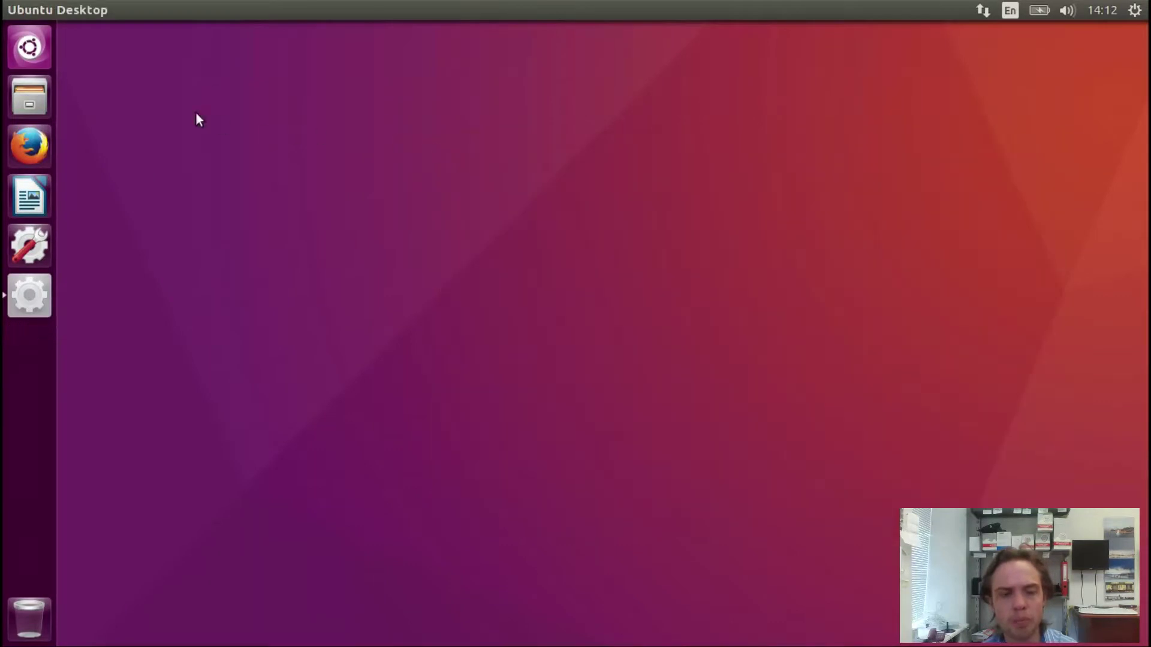
click(23, 52)
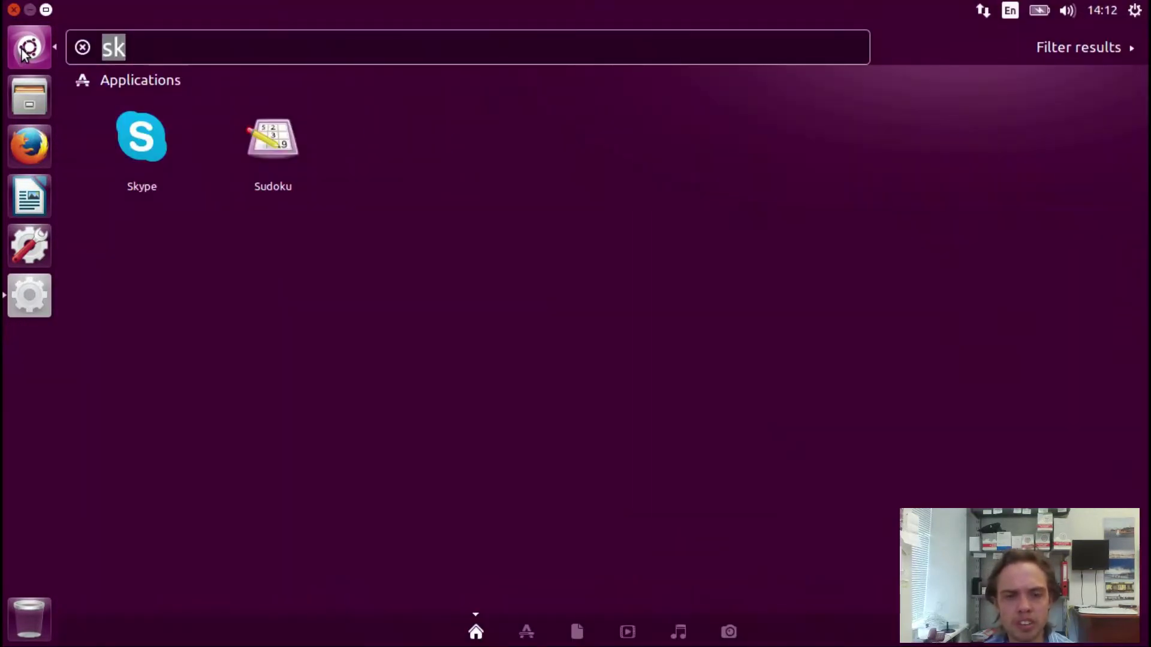
text(ch)
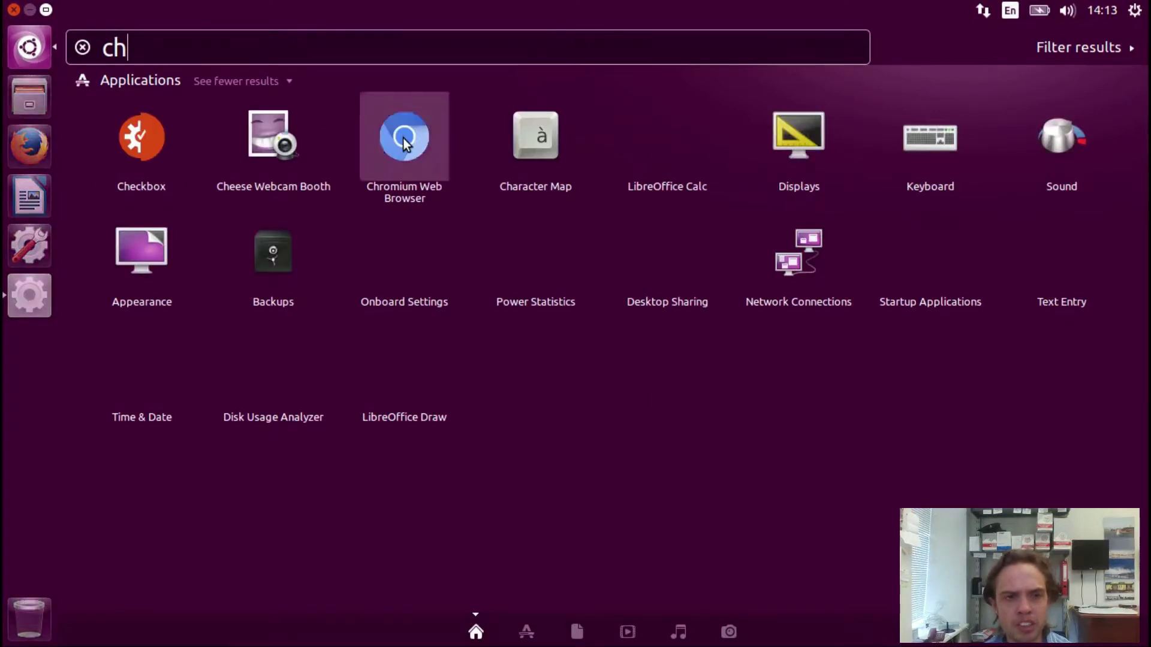
Step: Add Chromium Web Browser to the launcher, start it, and bring up its launcher options
mouse_move(404, 144)
mouse_down()
mouse_move(30, 198)
mouse_move(29, 180)
mouse_up()
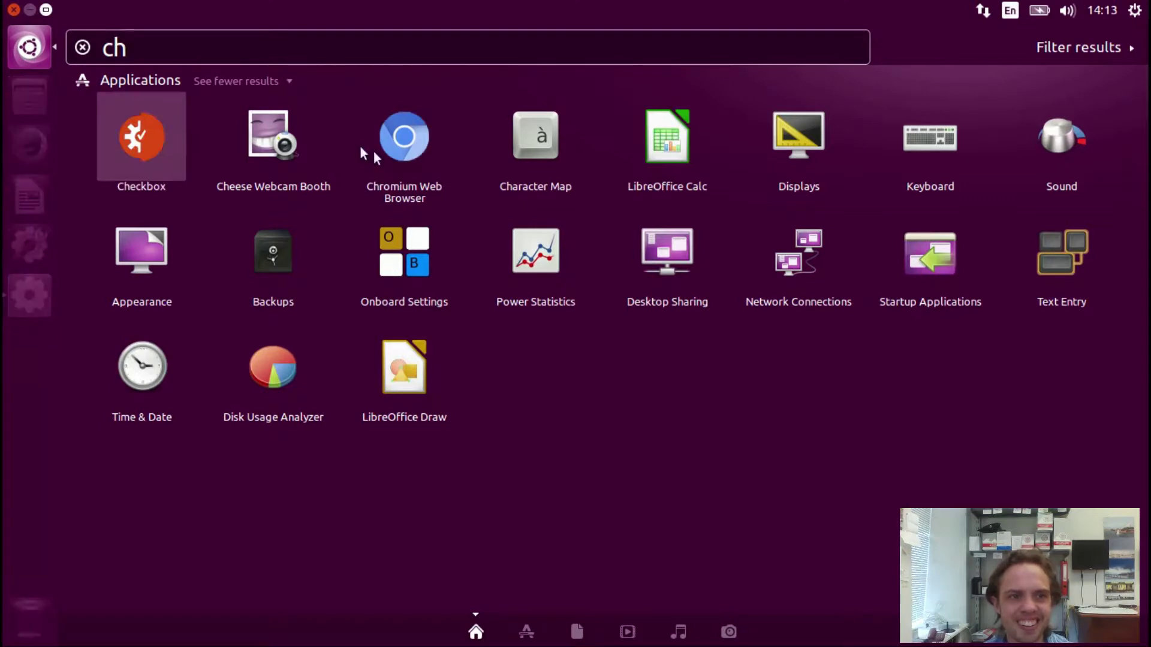
mouse_move(396, 144)
mouse_down()
mouse_move(45, 177)
mouse_move(192, 148)
mouse_up()
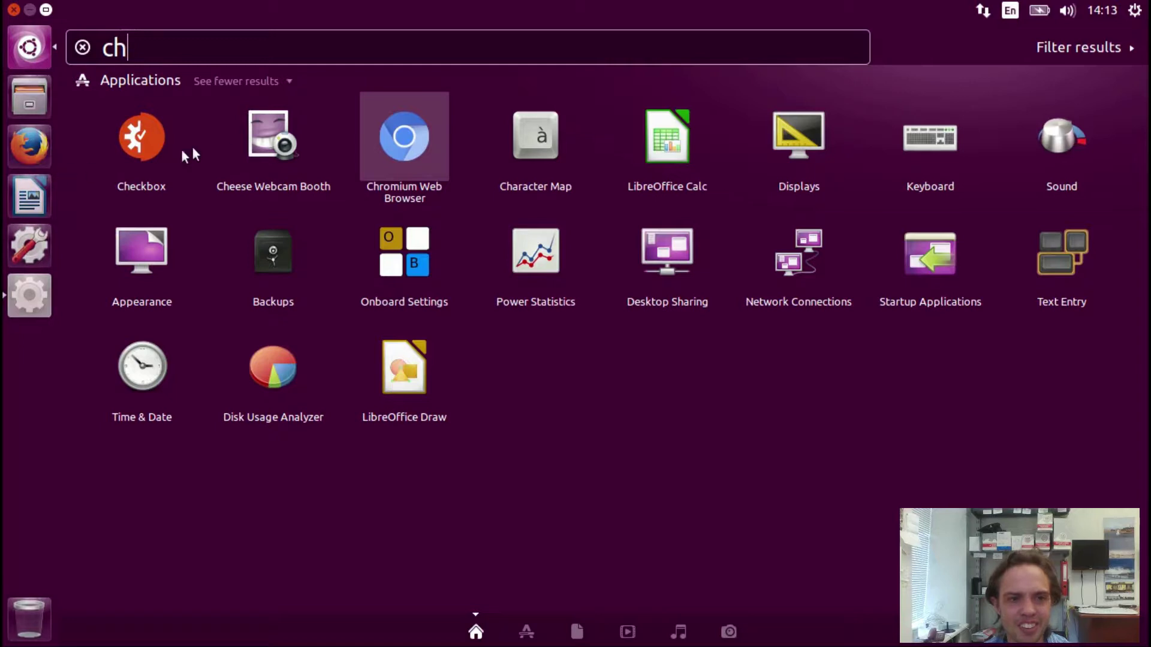
click(394, 149)
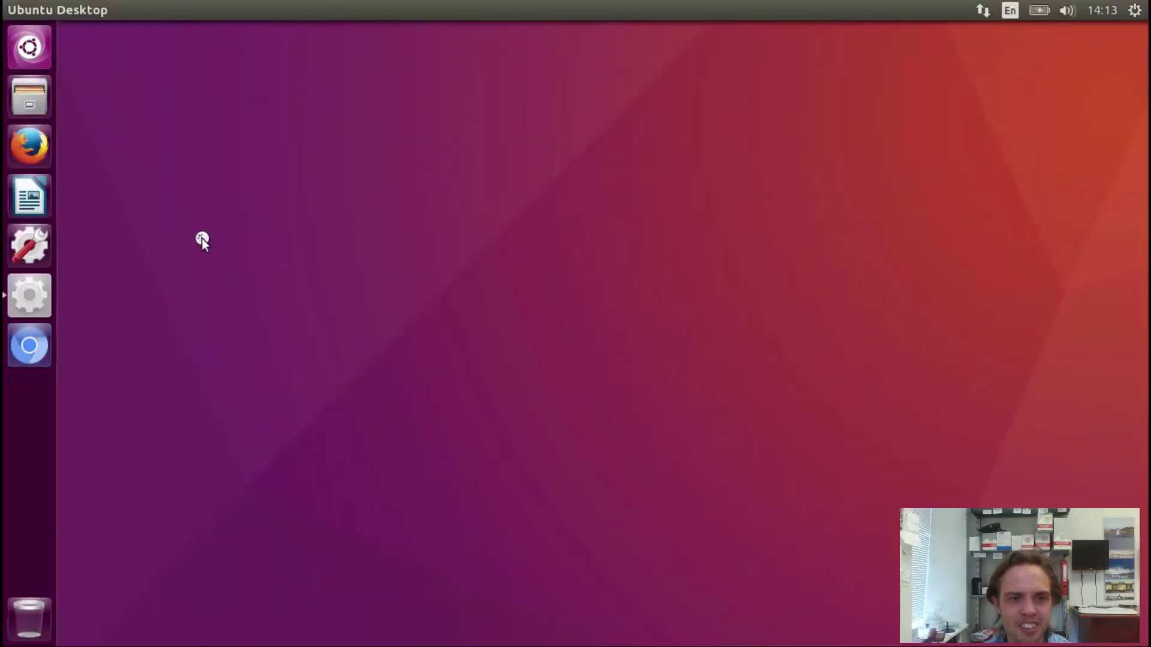
right_click(30, 345)
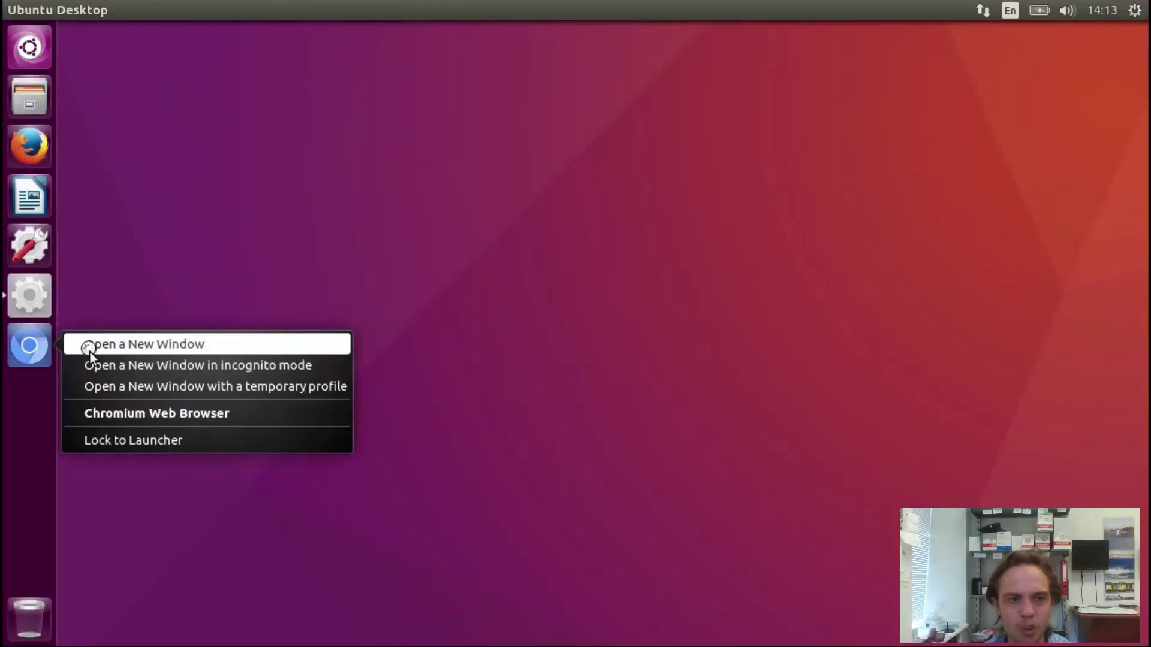
Step: Lock Chromium to the launcher, maximize its window, and go to web.skype.com
click(103, 441)
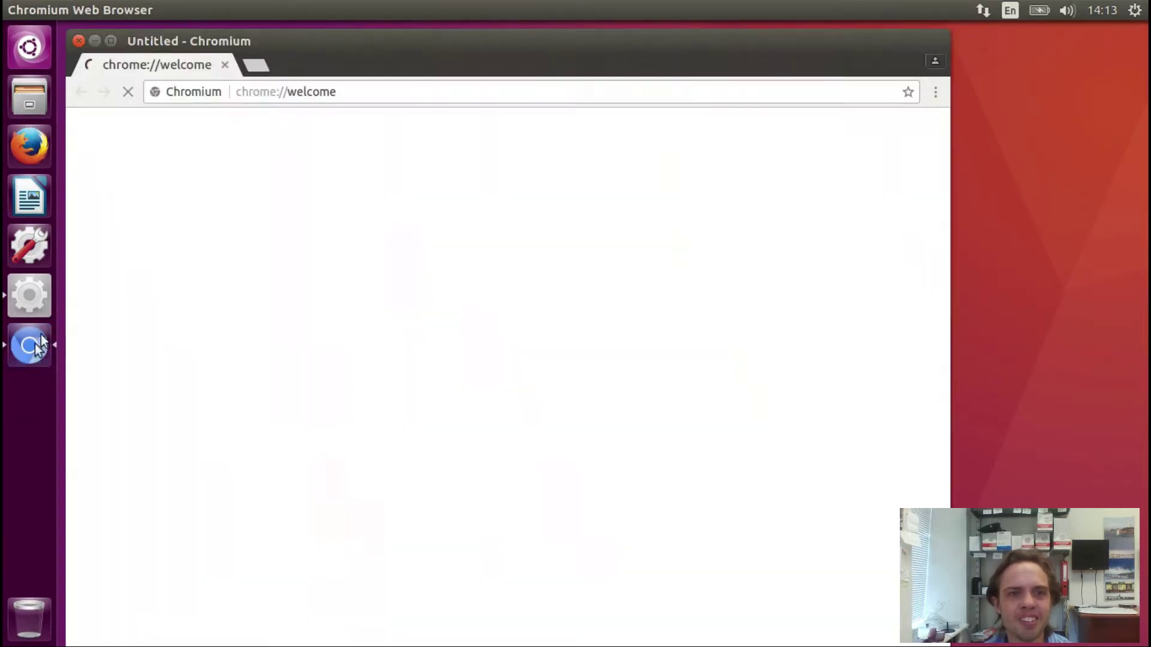
click(114, 43)
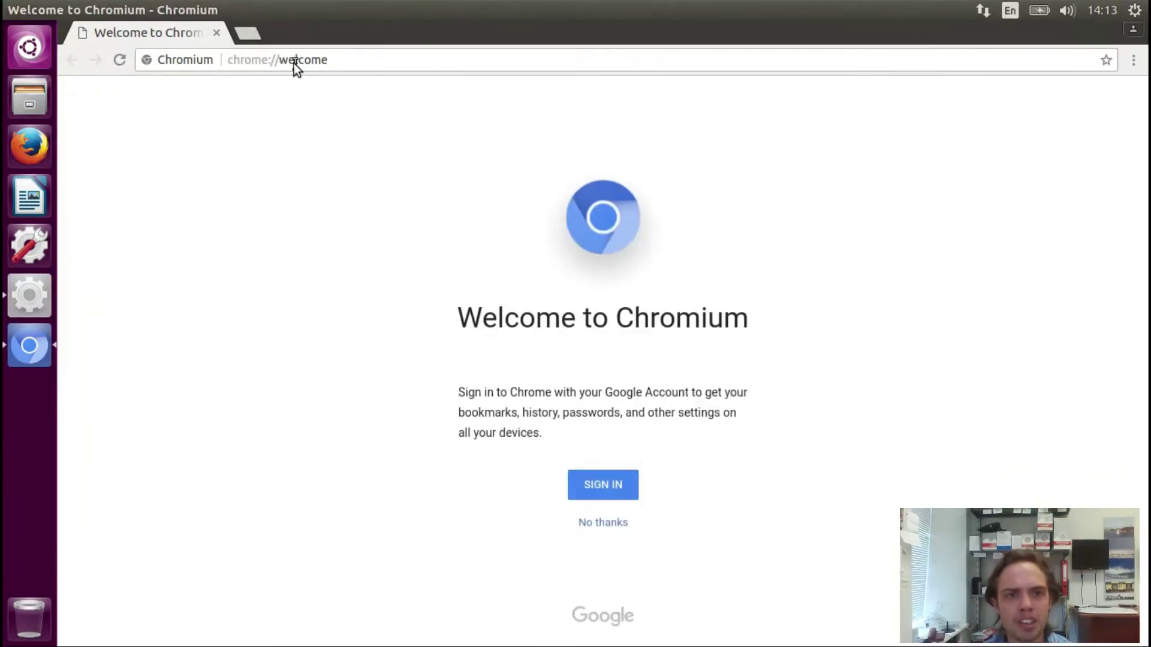
double_click(294, 59)
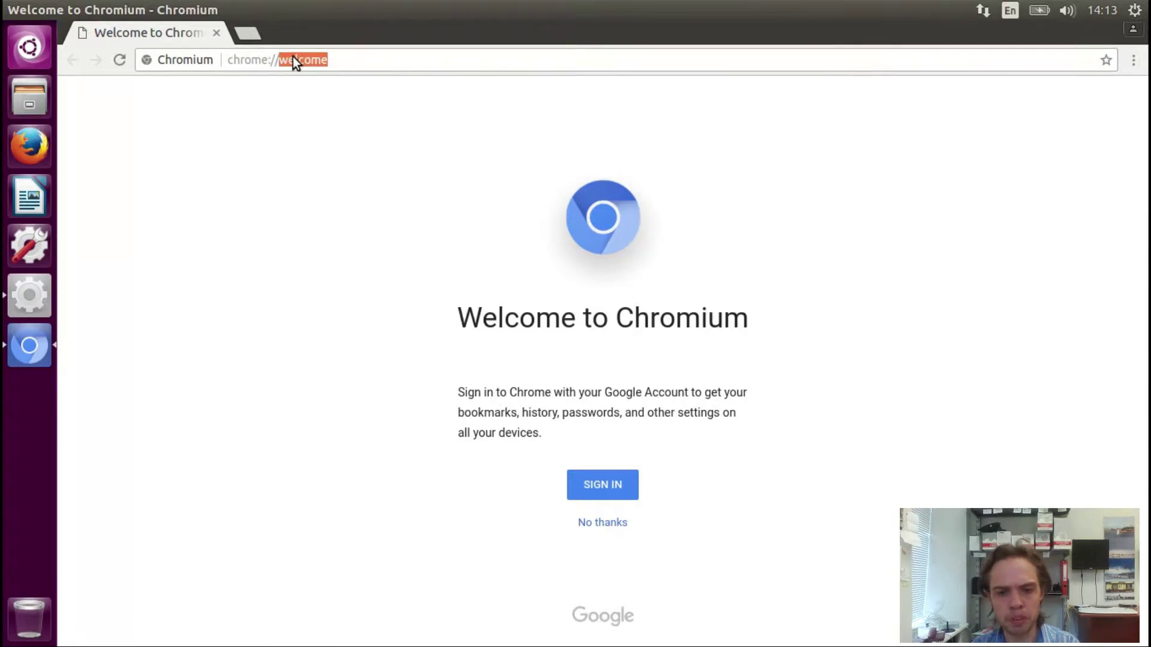
key(ctrl+a)
text(we)
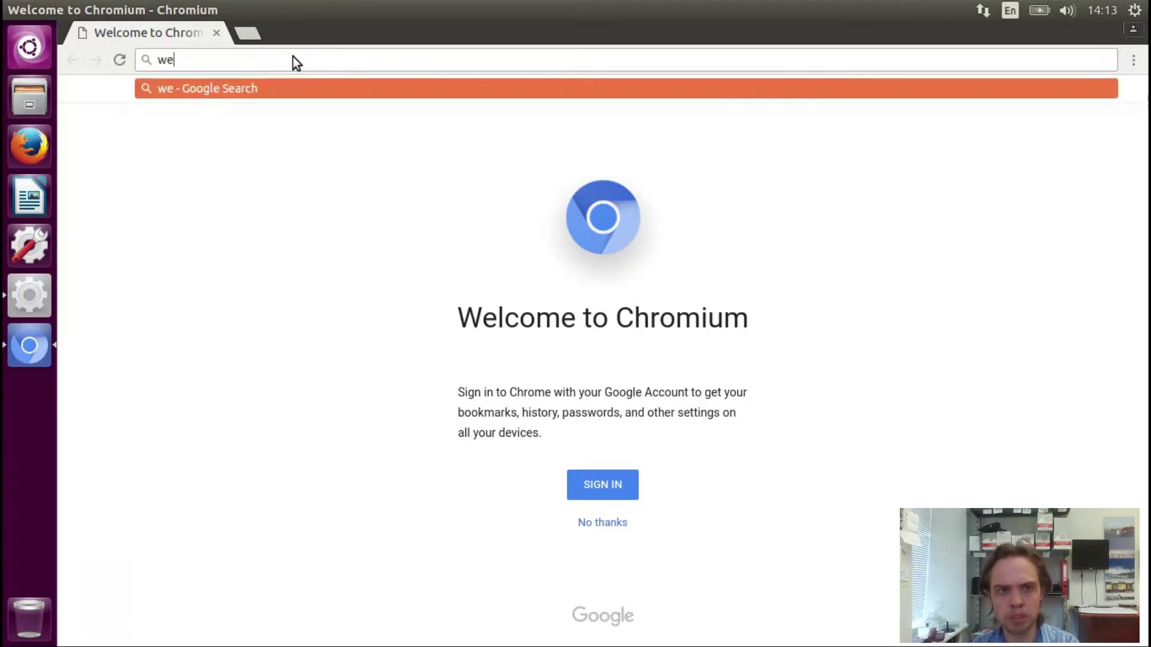
text(b.)
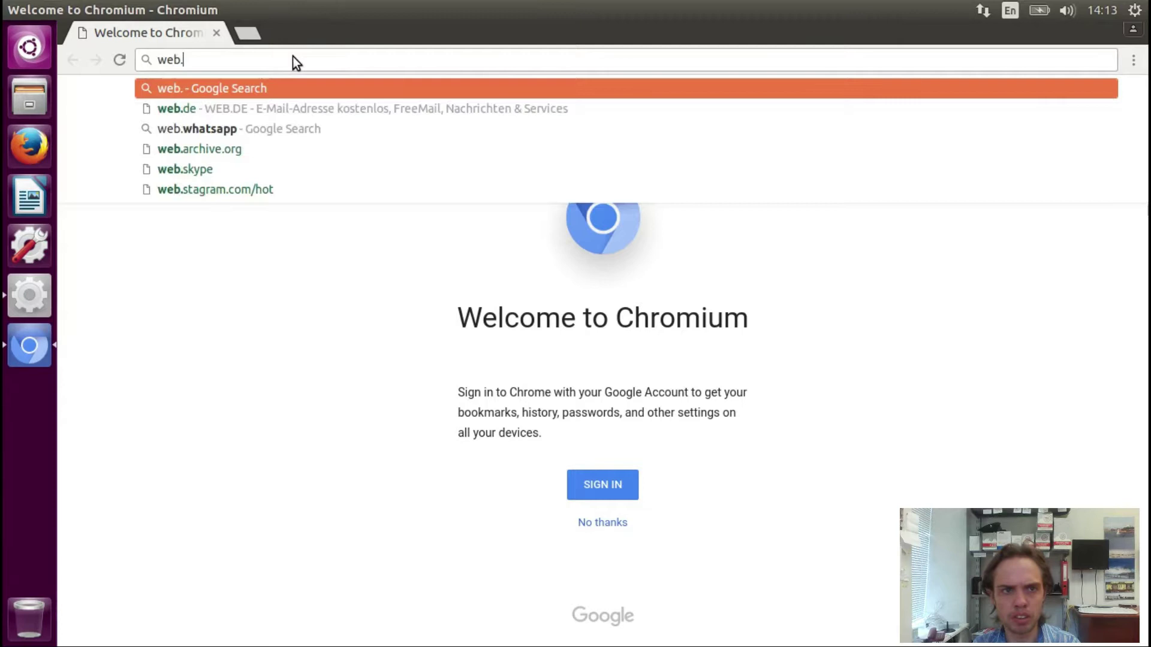
text(skyp)
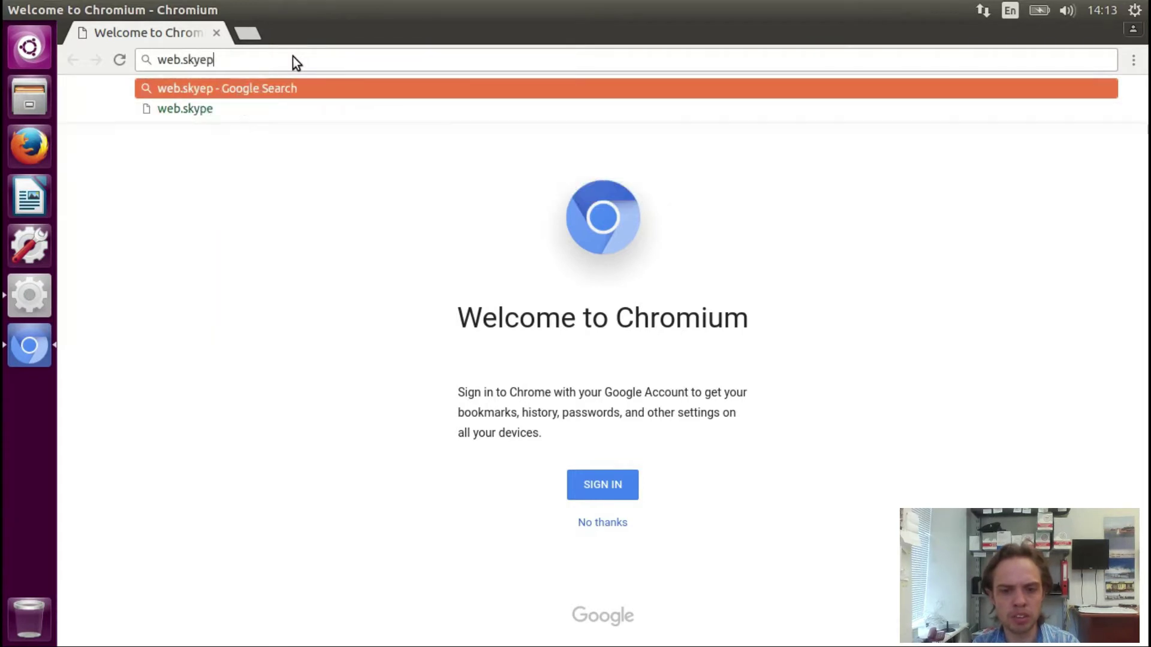
key(BackSpace)
text(e)
key(BackSpace)
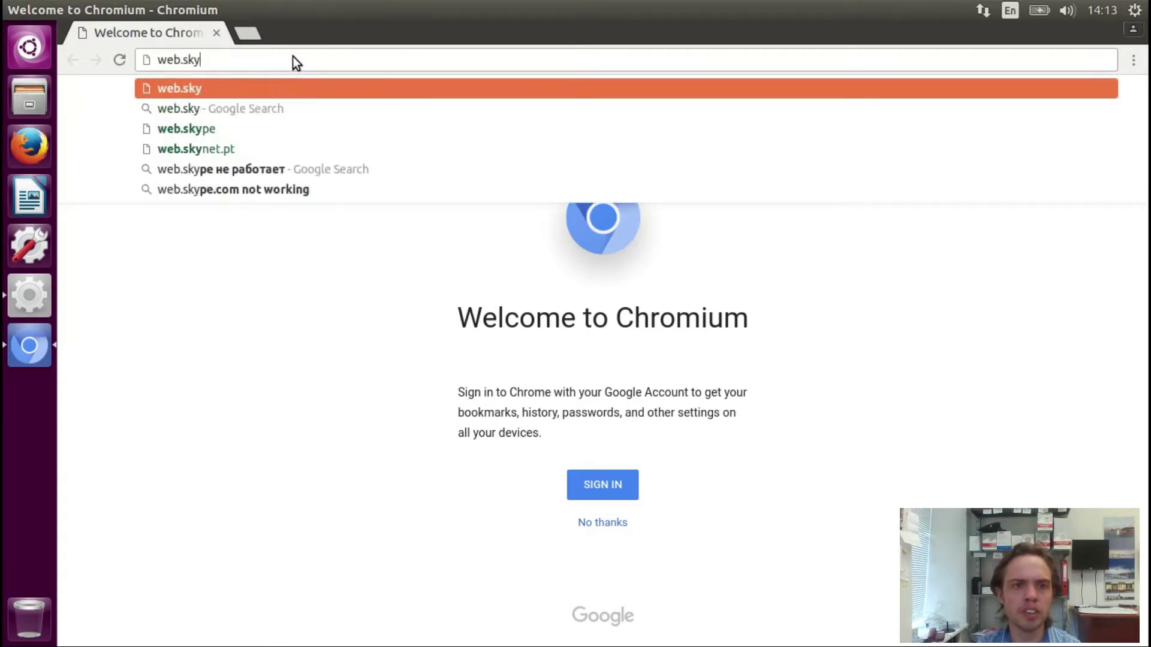
text(pe.co)
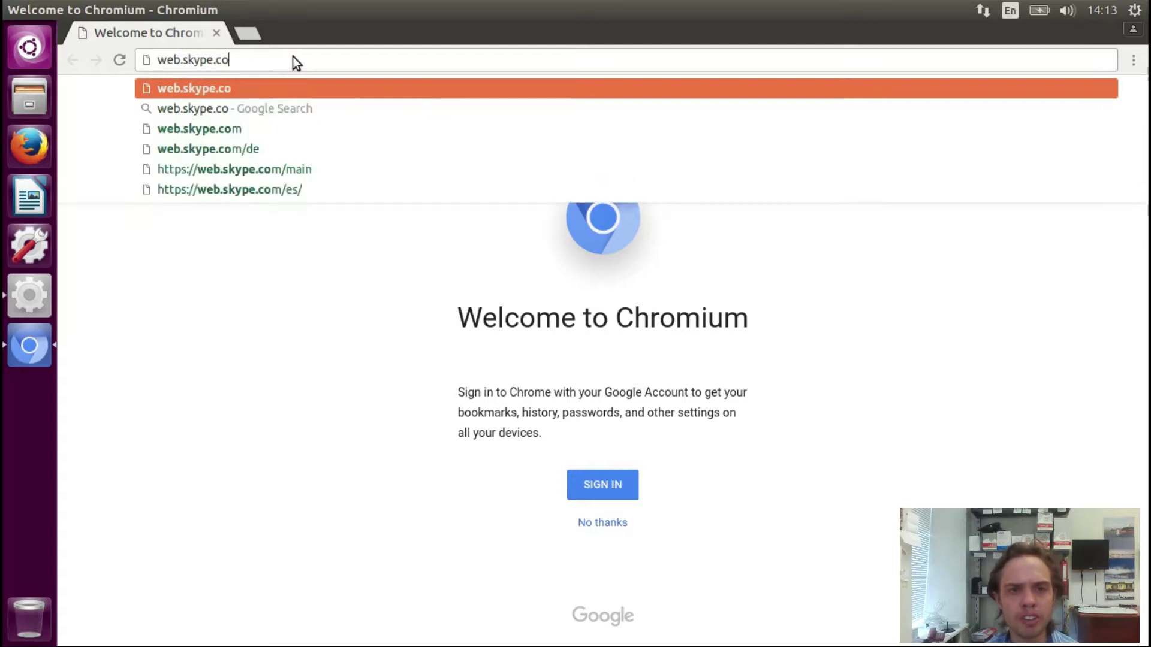
text(m)
key(Return)
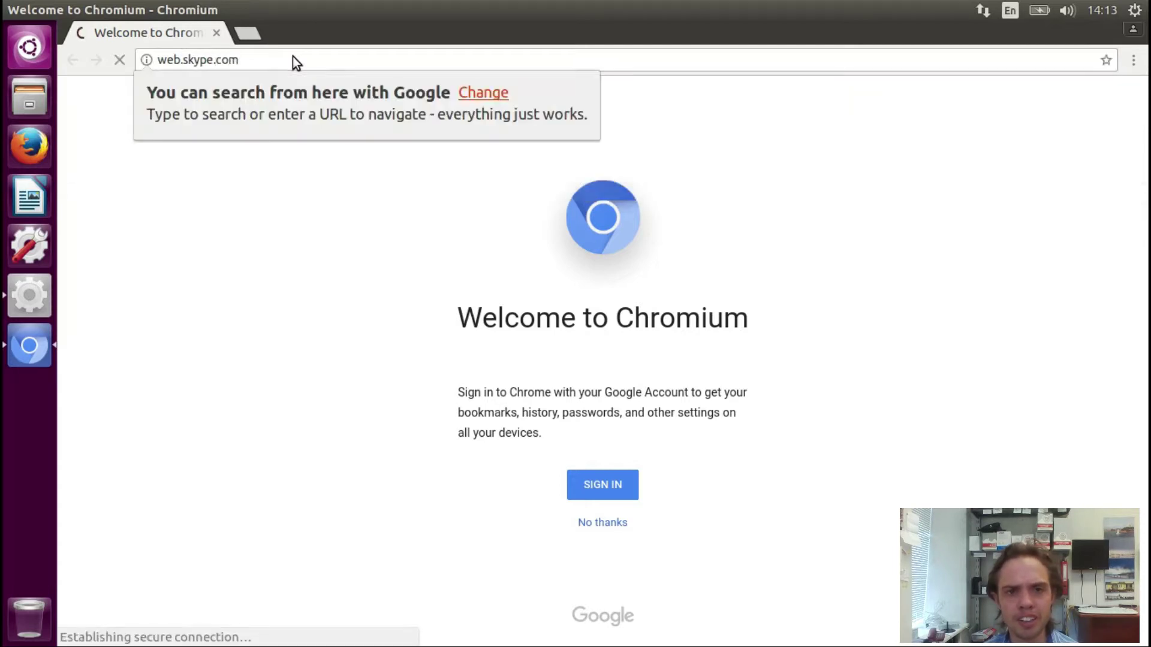